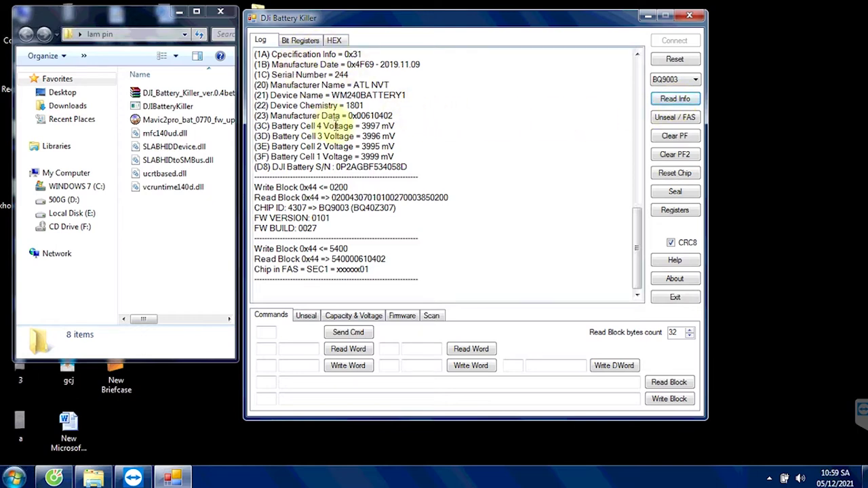
Step: Examine the battery information in the log and highlight the Battery Status entry
left_click(639, 229)
left_click_drag(639, 229, 639, 172)
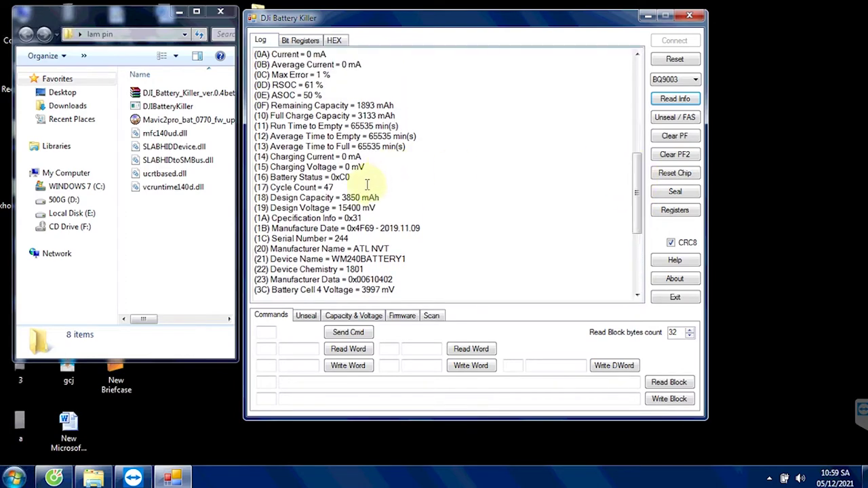
left_click_drag(352, 177, 250, 182)
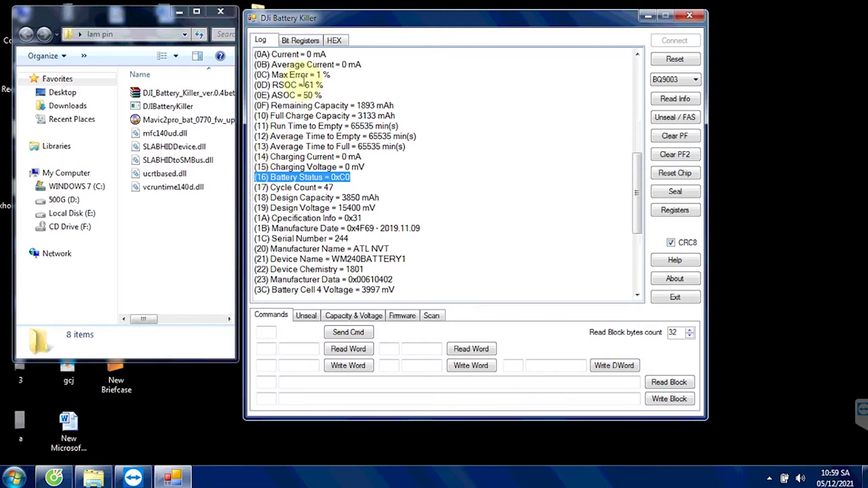
Step: Read the chip's bit registers and inspect the flags for Battery Status and Operation Status A
left_click(294, 42)
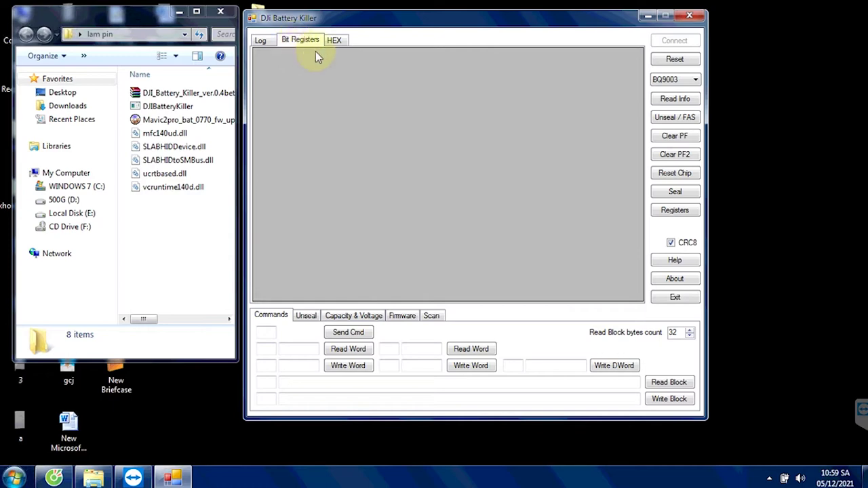
left_click(682, 212)
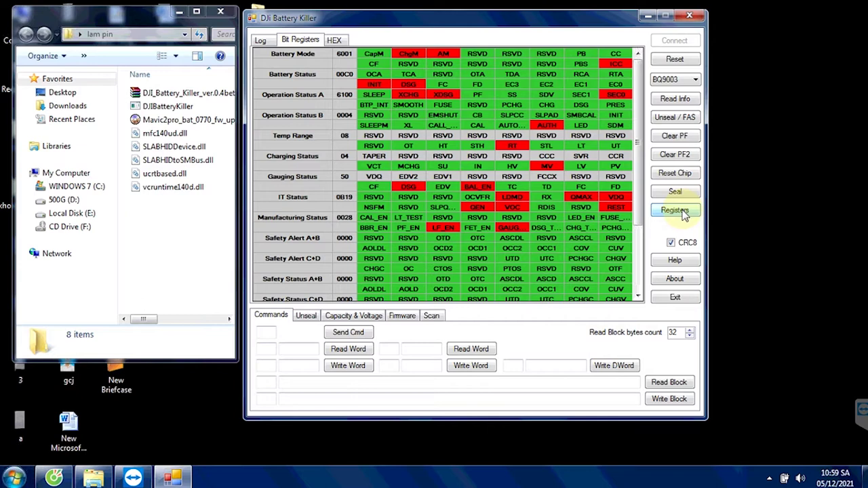
left_click(477, 95)
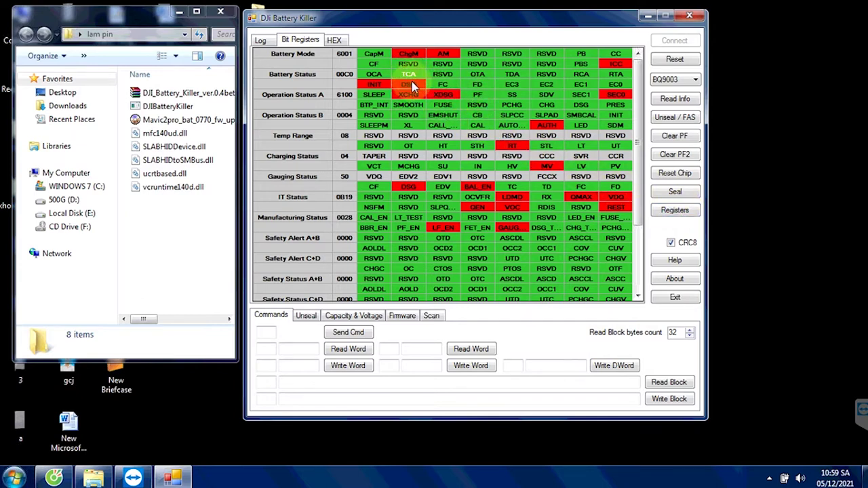
left_click(512, 76)
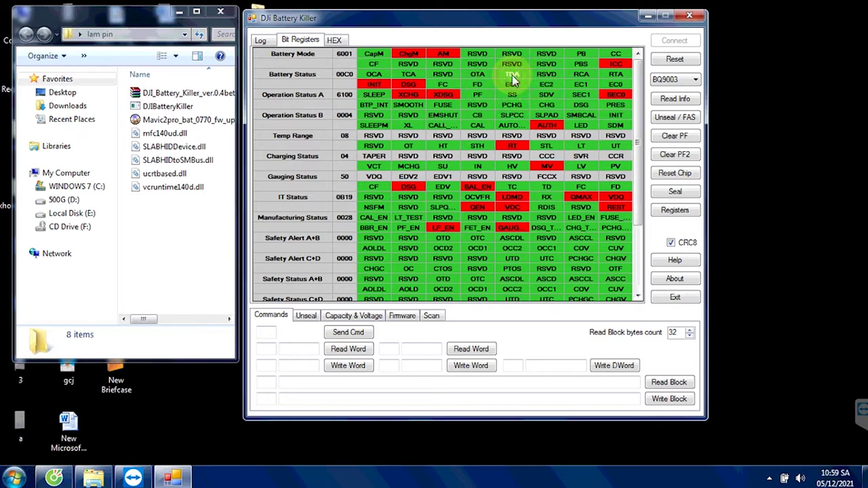
left_click(585, 96)
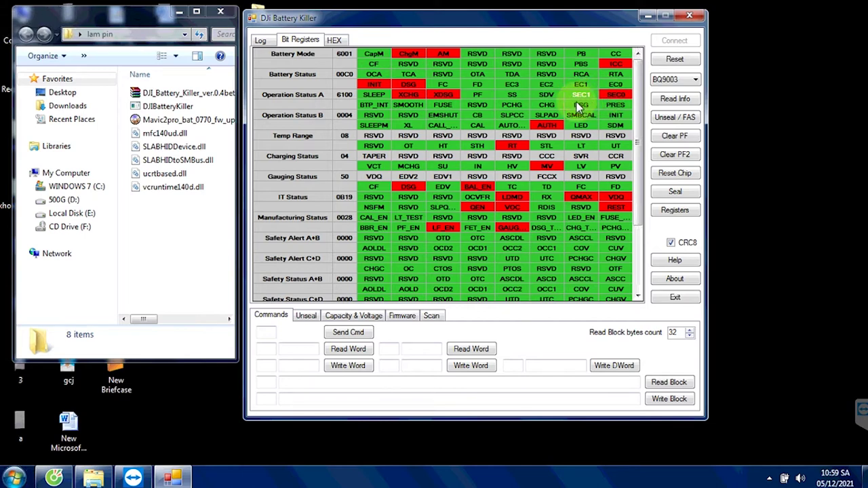
Step: Review the log entries on the chip's FAS state and the register reads that follow them
left_click(262, 40)
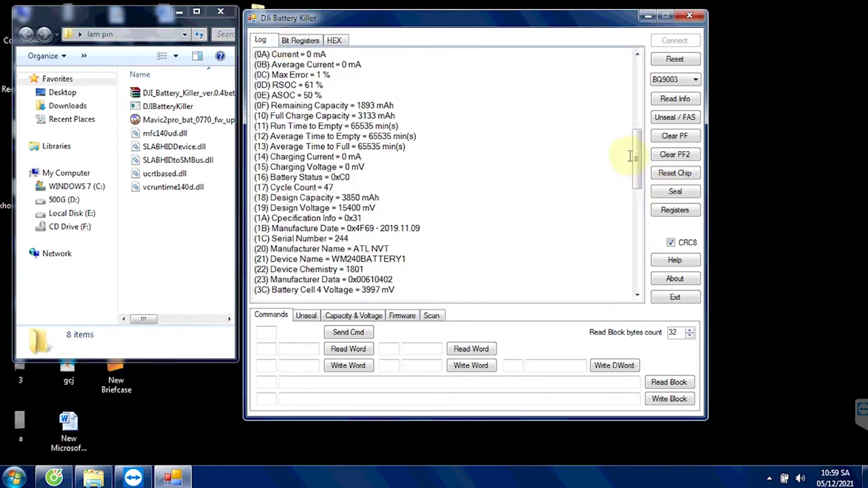
left_click_drag(637, 161, 637, 224)
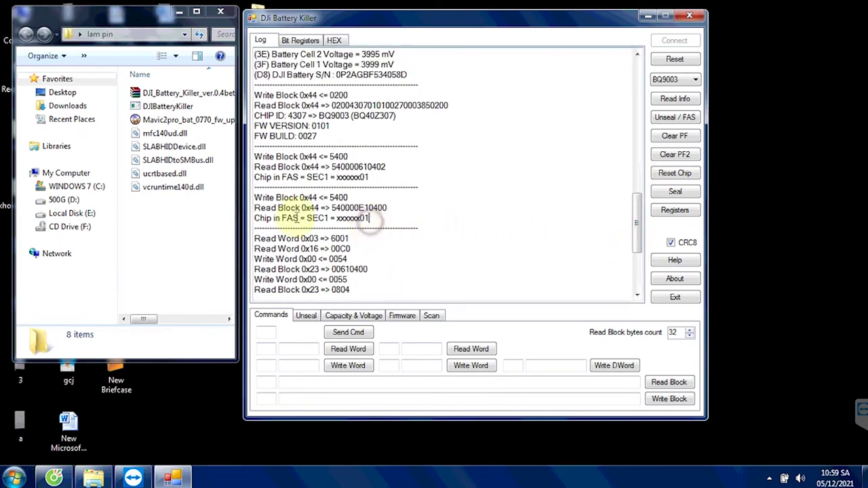
left_click_drag(369, 224, 246, 192)
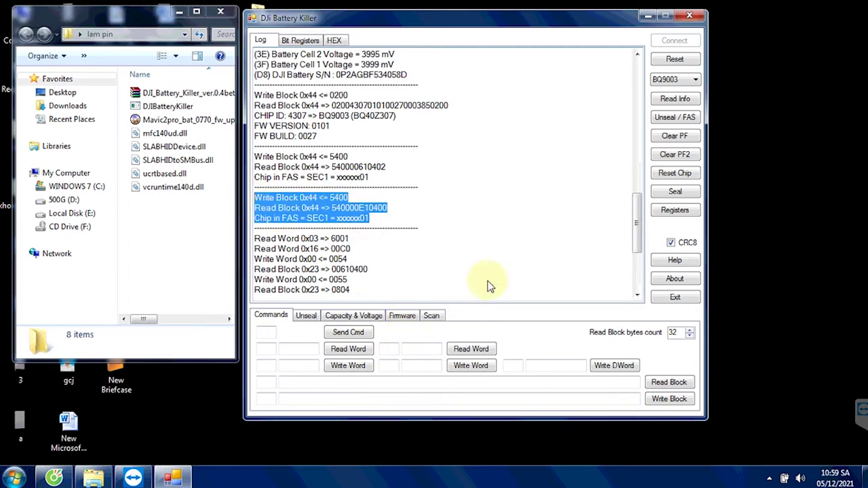
left_click_drag(636, 219, 638, 264)
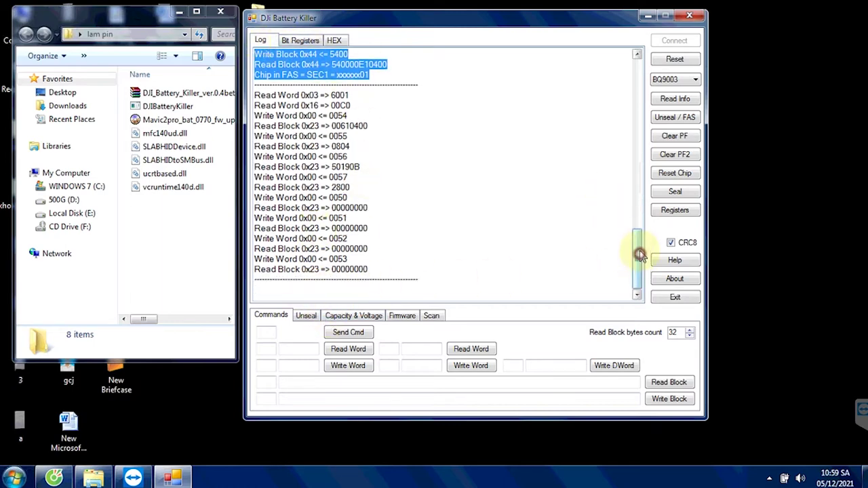
left_click_drag(640, 256, 621, 280)
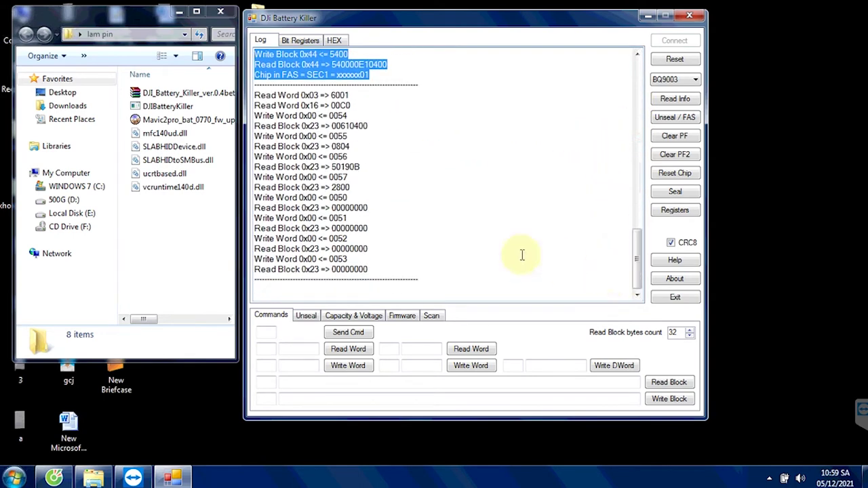
Step: Put the battery chip into boot mode and read its EEPROM into a backup file
left_click(307, 316)
left_click(348, 317)
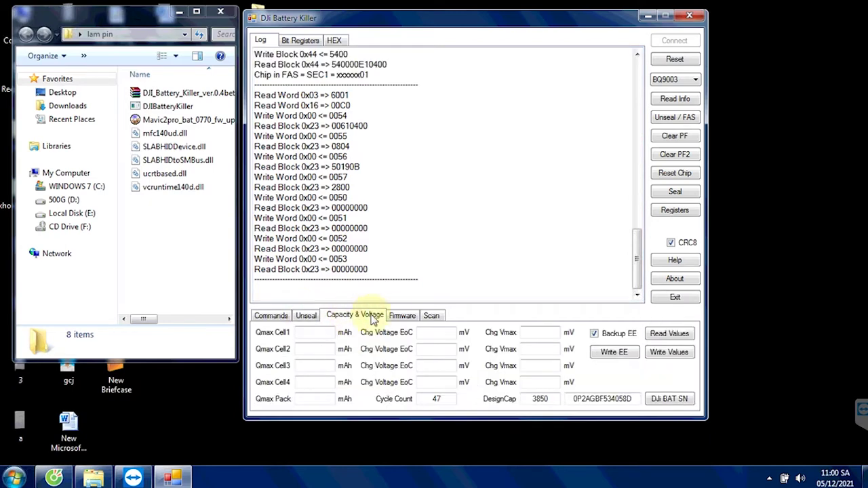
left_click(407, 318)
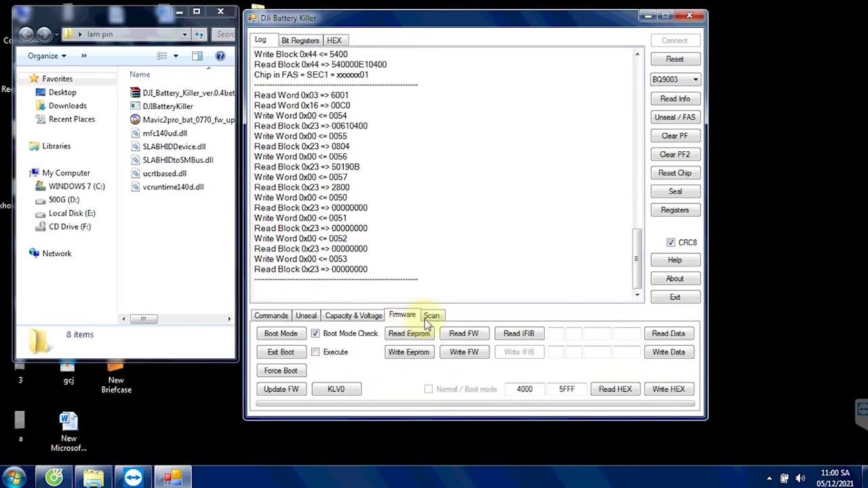
left_click(285, 338)
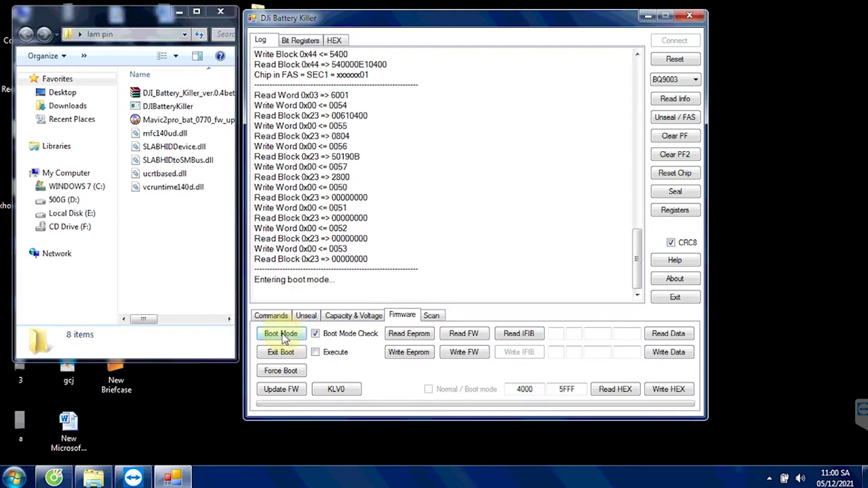
left_click(409, 334)
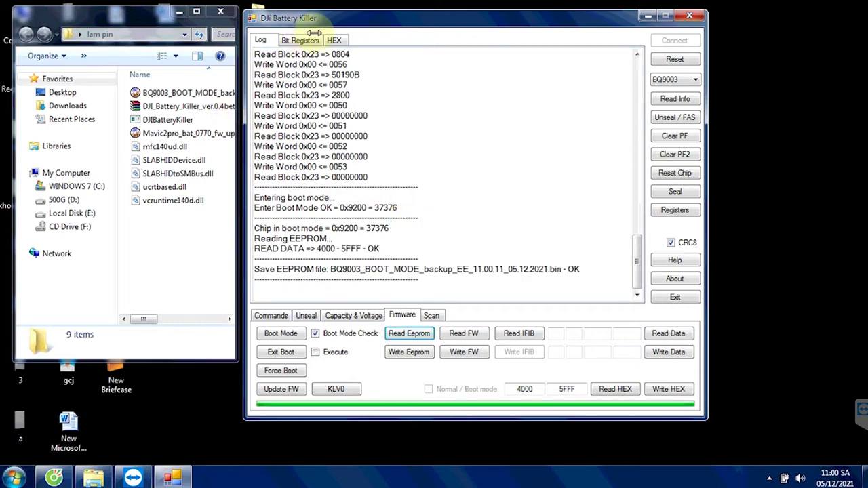
Step: Move DJi Battery Killer away from the lam pin folder window, widen that window and check the BQ9003 EEPROM backup file
left_click_drag(364, 21, 498, 26)
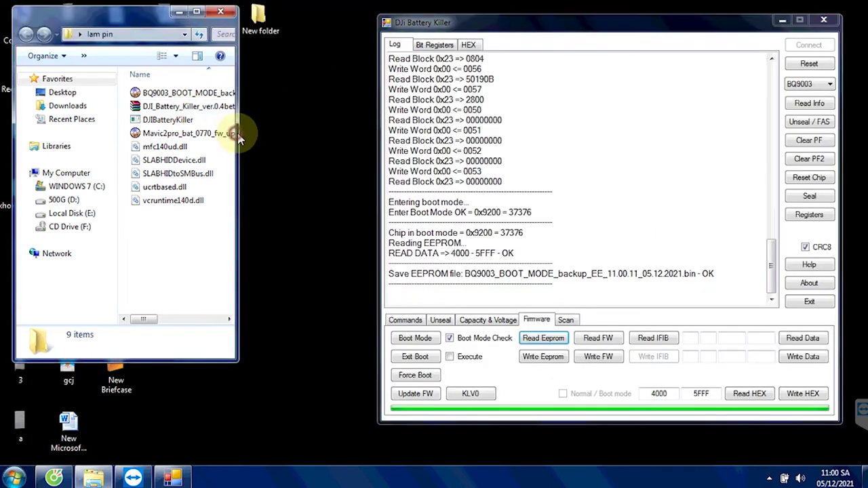
left_click_drag(239, 131, 348, 151)
left_click(202, 95)
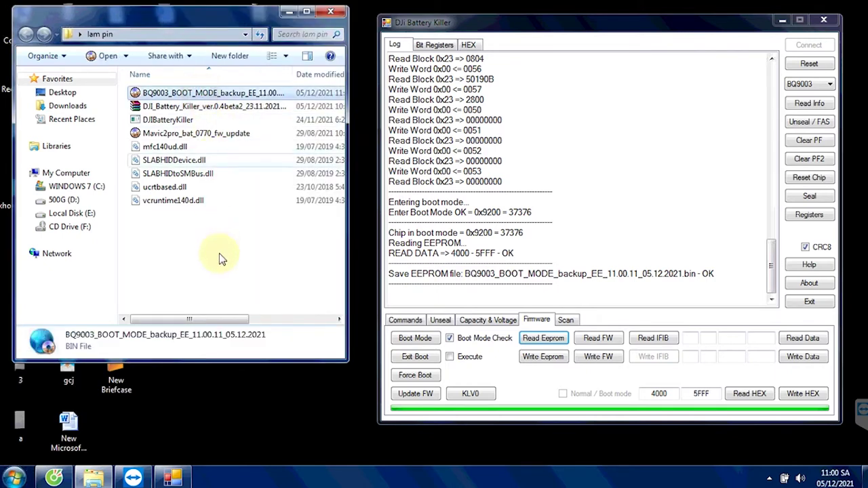
right_click(203, 264)
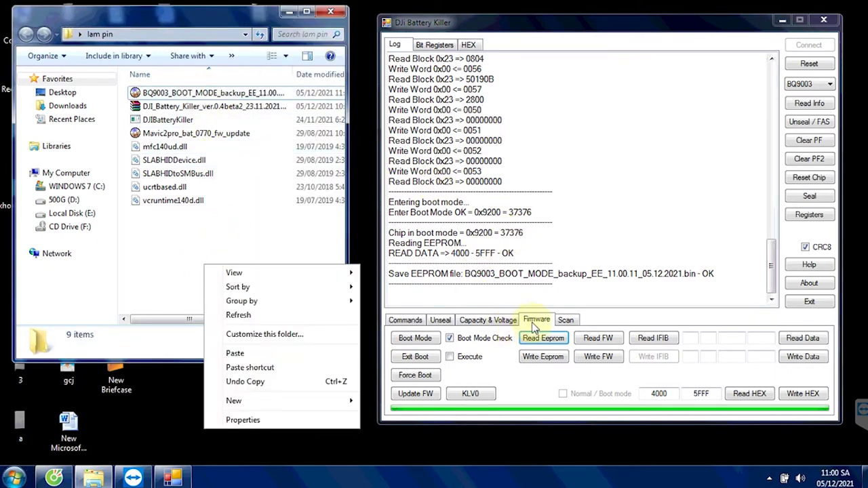
left_click(604, 319)
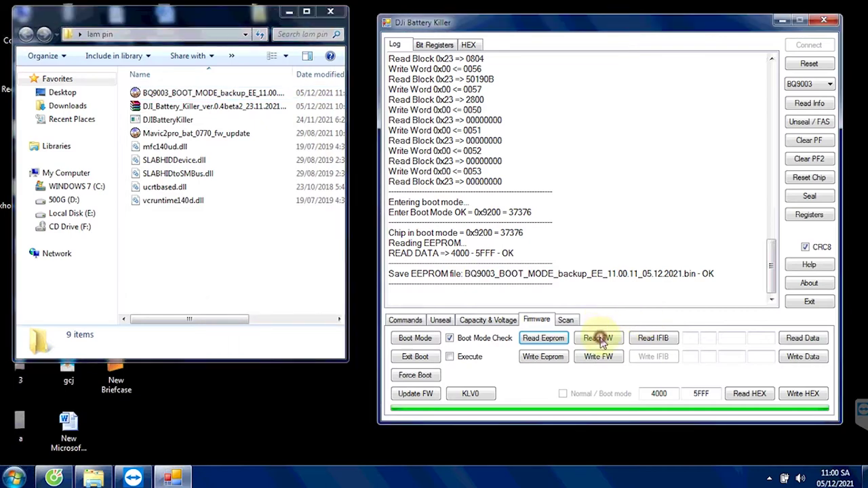
Step: Back up the chip's firmware and IFIB data, and check the saved IFIB, FW and EEPROM file entries in the log
left_click(600, 341)
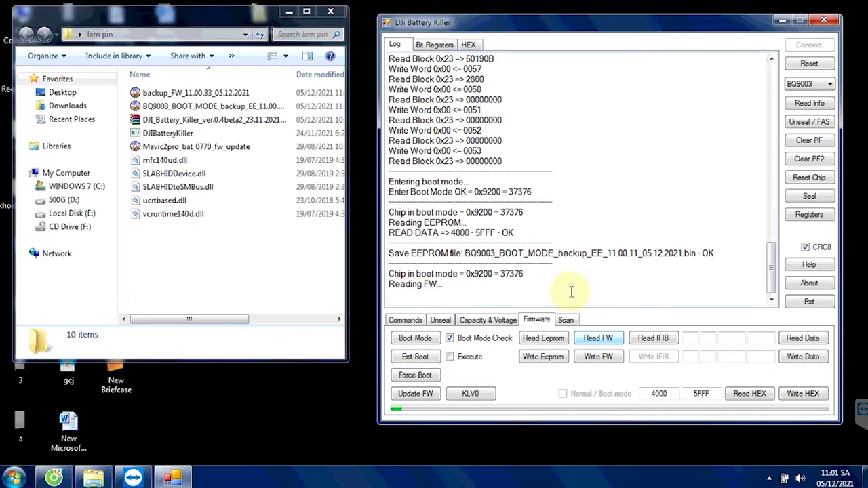
left_click(664, 340)
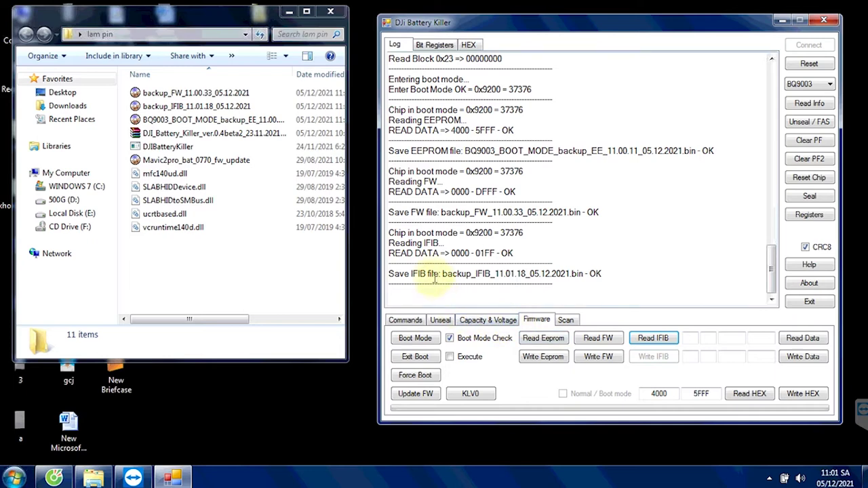
left_click_drag(605, 275, 374, 275)
left_click_drag(601, 212, 385, 212)
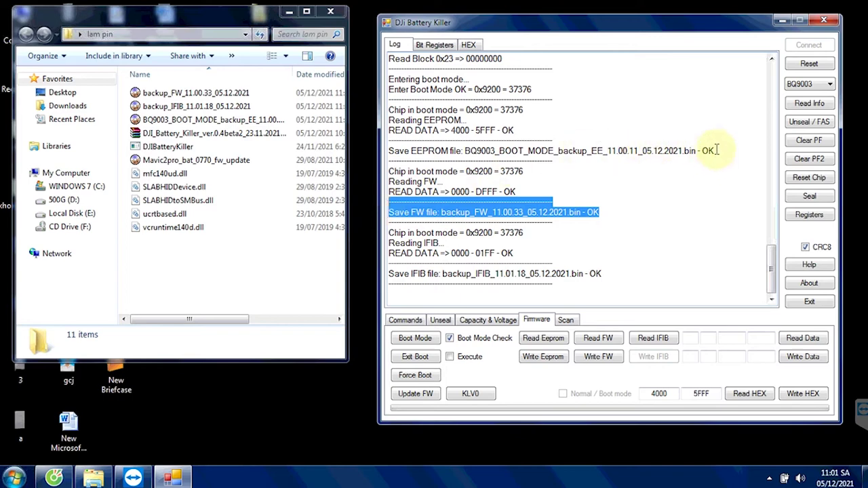
left_click_drag(559, 171, 377, 150)
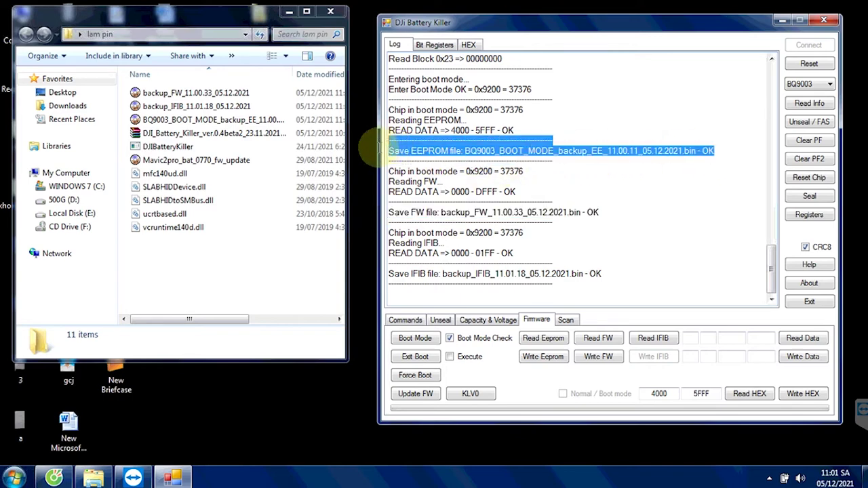
Step: Exit boot mode, check its log entry and back up the KLV0 data
left_click(415, 358)
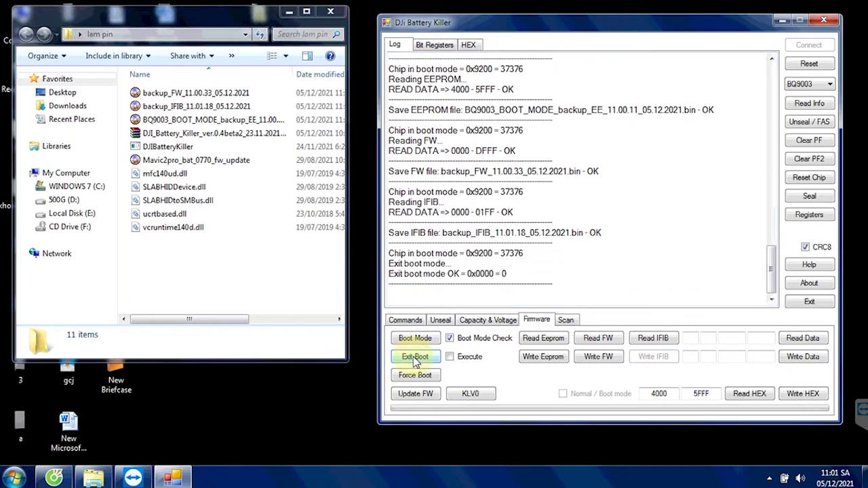
left_click_drag(515, 285, 383, 258)
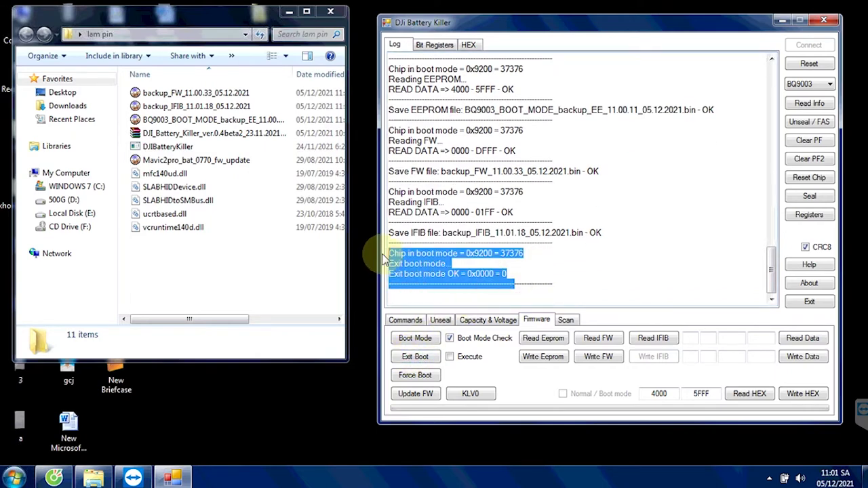
left_click(471, 395)
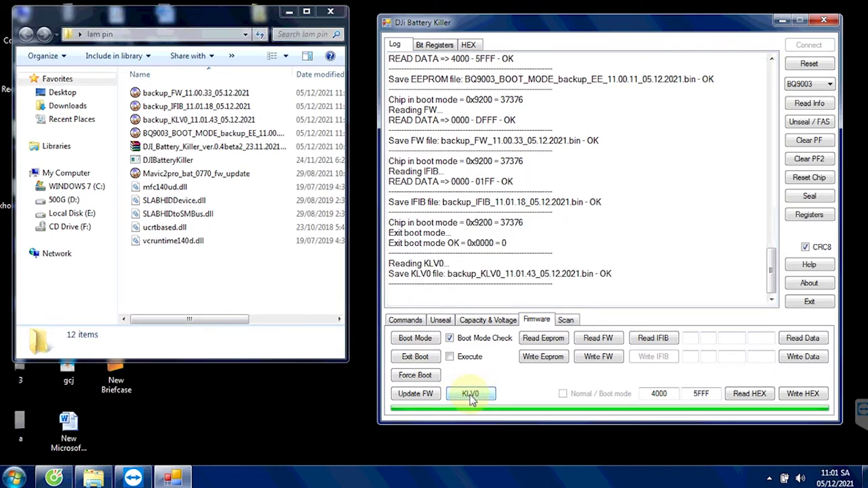
Step: Create a folder named 2pro_backup in the lam pin folder and move the FW, IFIB, KLV0 and EEPROM backup files into it
left_click(306, 12)
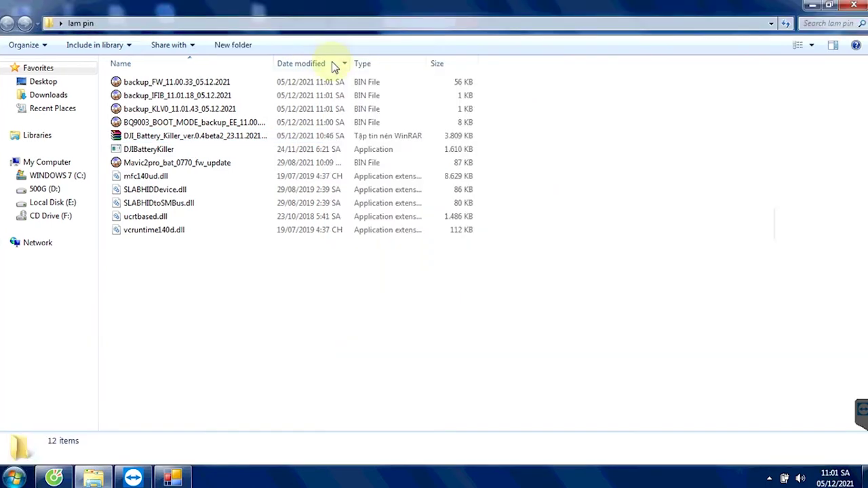
right_click(165, 287)
mouse_move(257, 425)
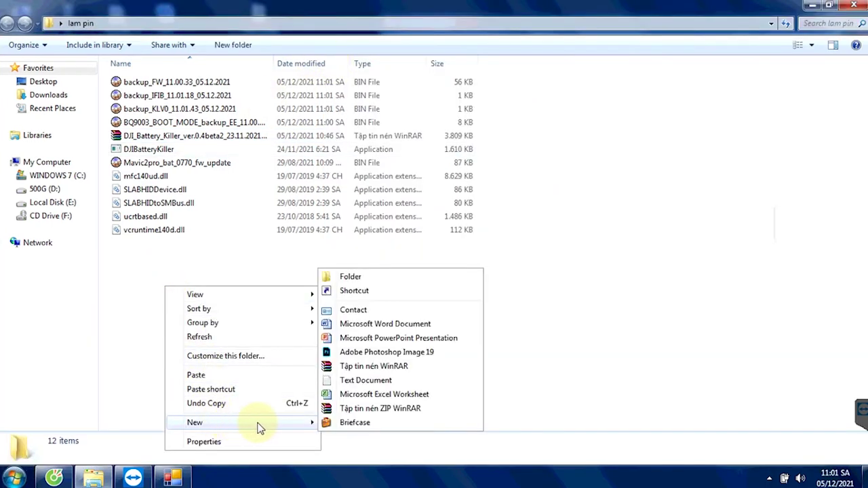
left_click(349, 277)
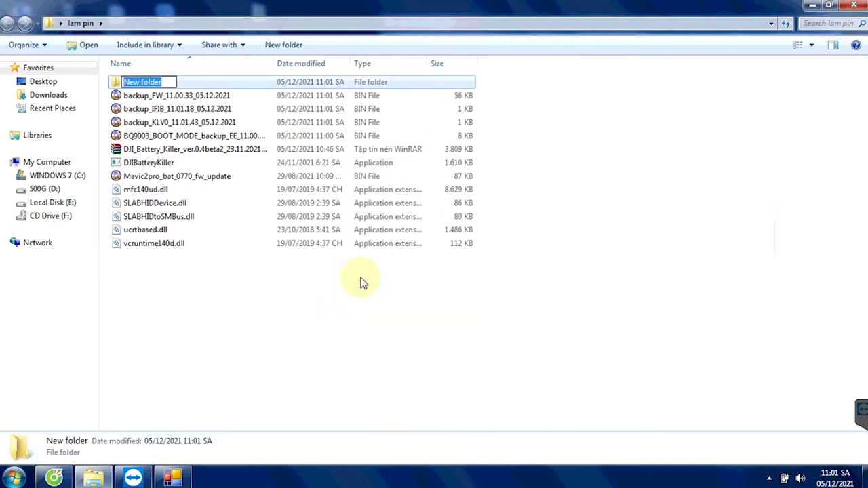
type("2p")
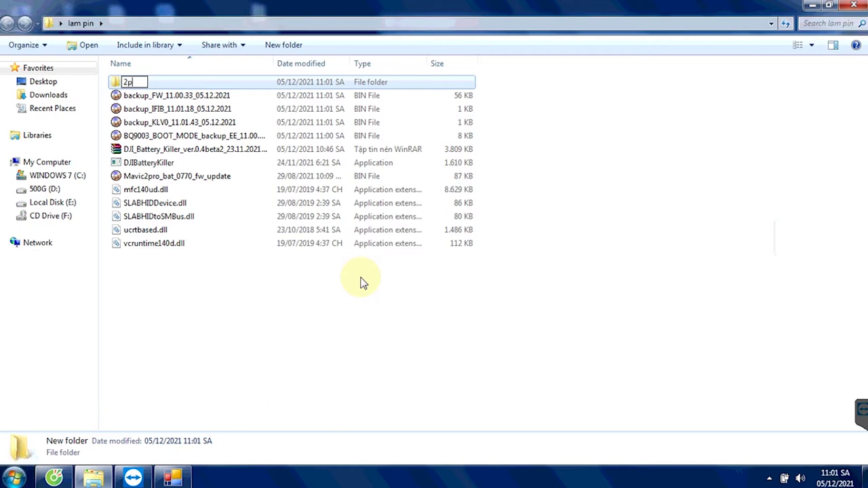
type("ro_backup")
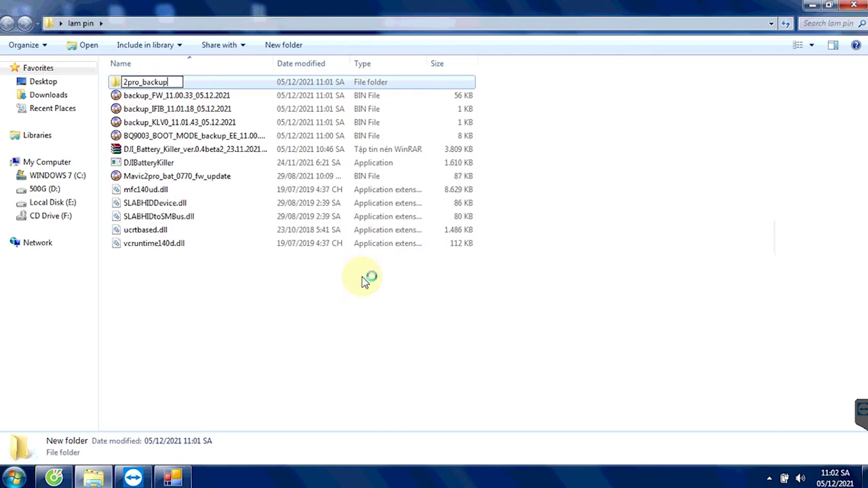
key("Return")
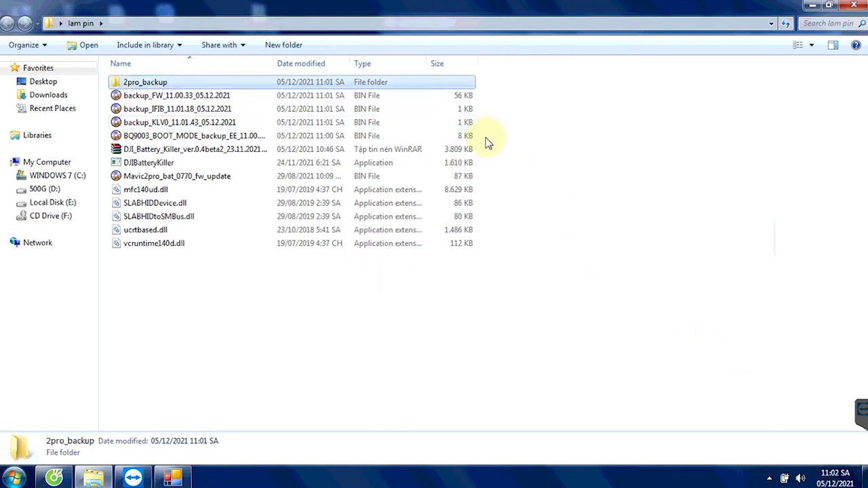
left_click_drag(486, 138, 416, 95)
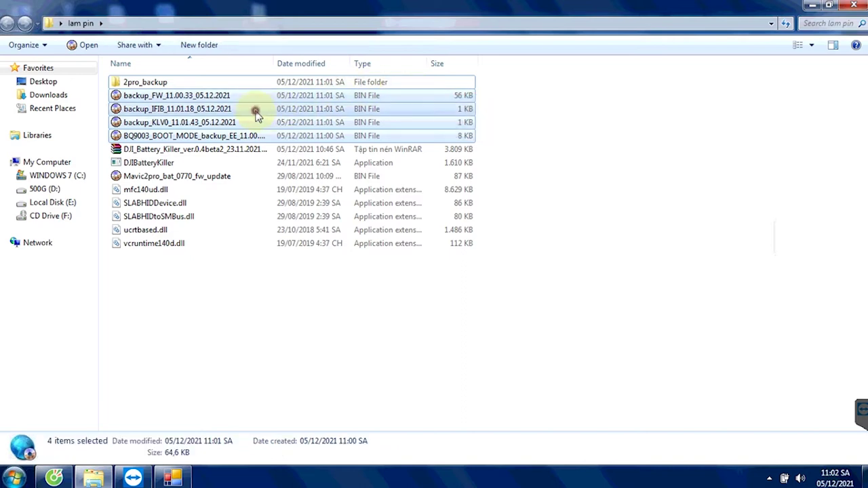
left_click_drag(254, 111, 242, 85)
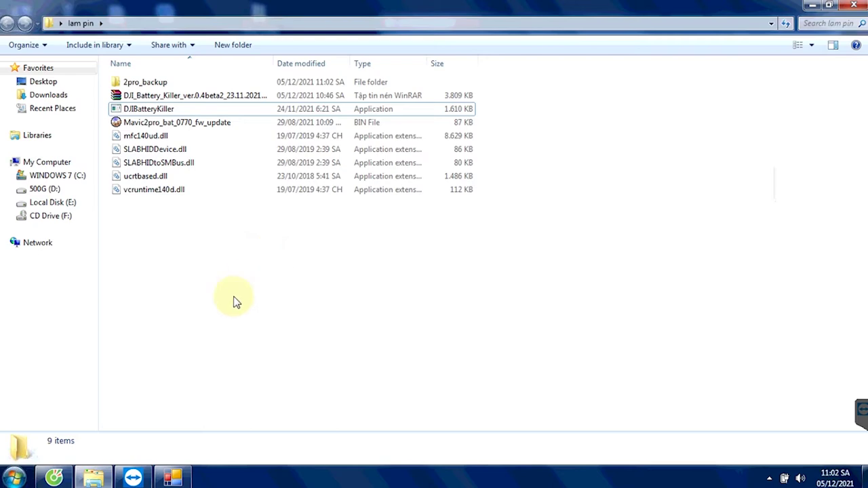
Step: Switch to DJi Battery Killer, examine the bit registers for the Operation Status A security flags and move the window further over the folder
left_click(175, 475)
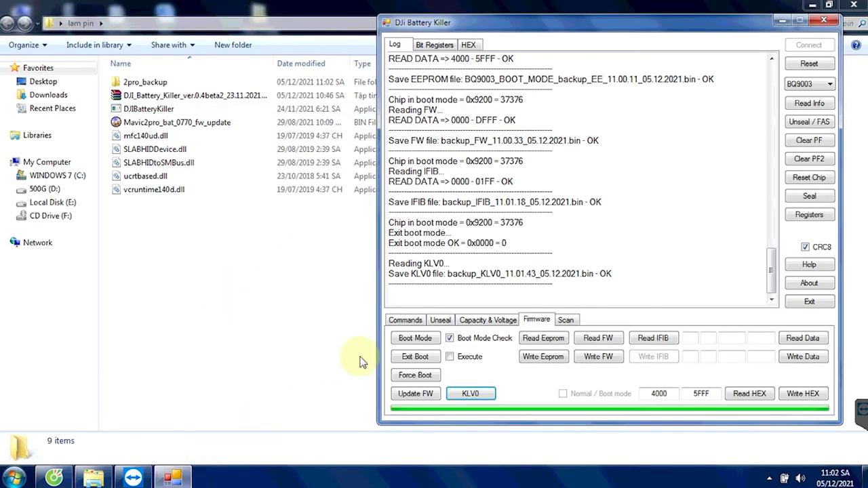
left_click(435, 44)
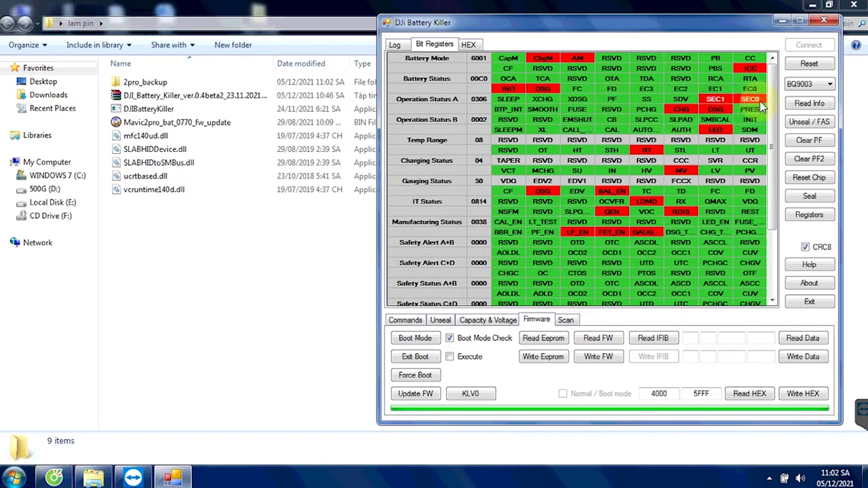
left_click_drag(618, 25, 485, 26)
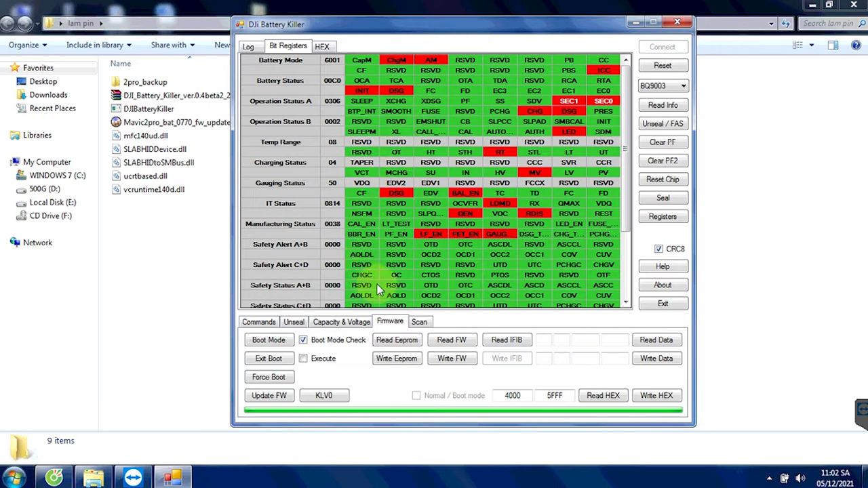
Step: Try to read the battery's capacity and voltage values, and check the log for the read attempt
left_click(344, 325)
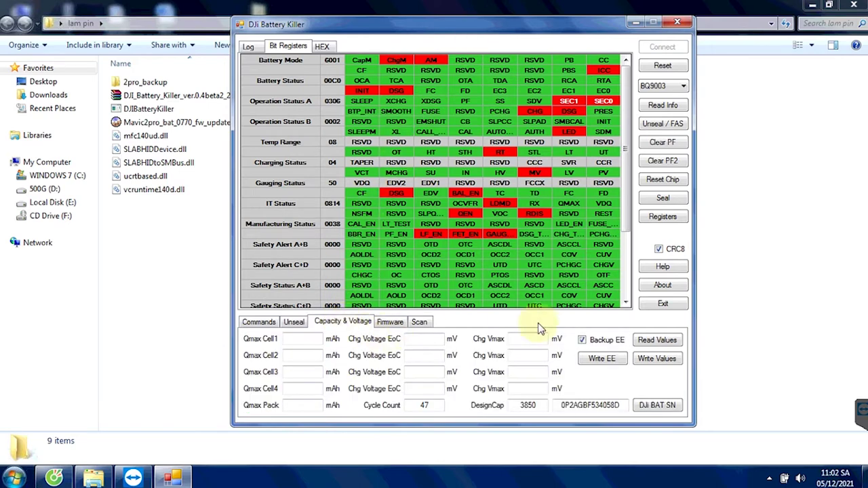
left_click(664, 345)
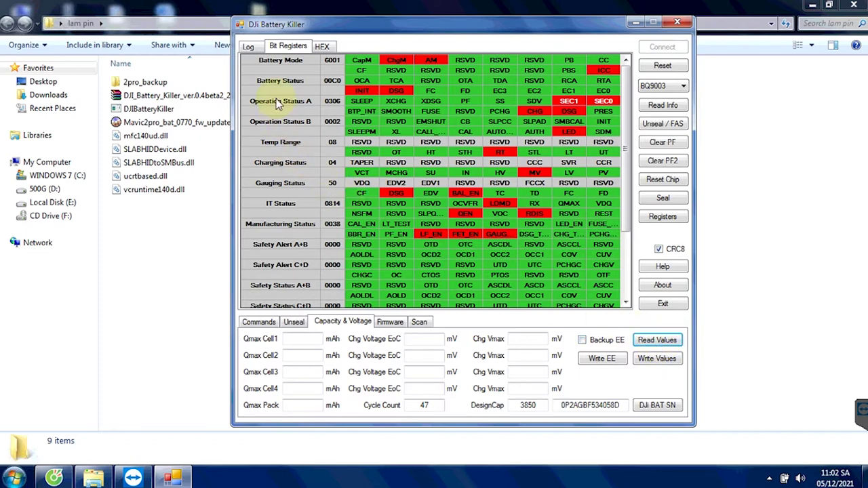
left_click(249, 47)
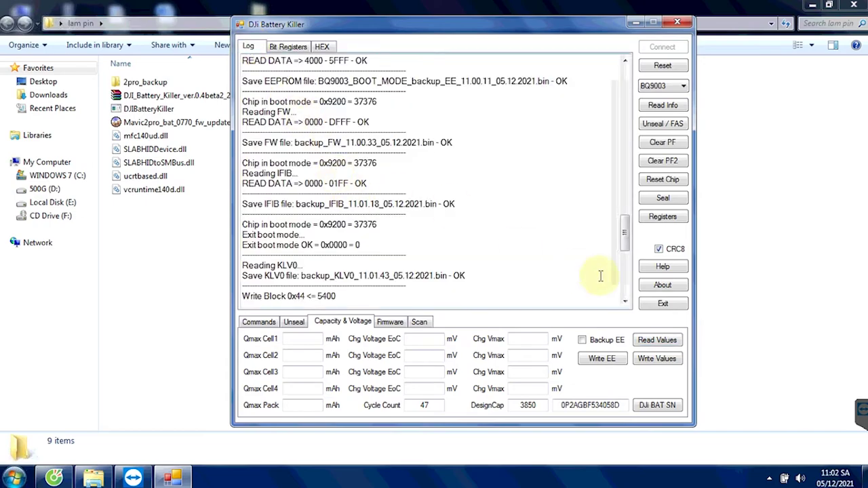